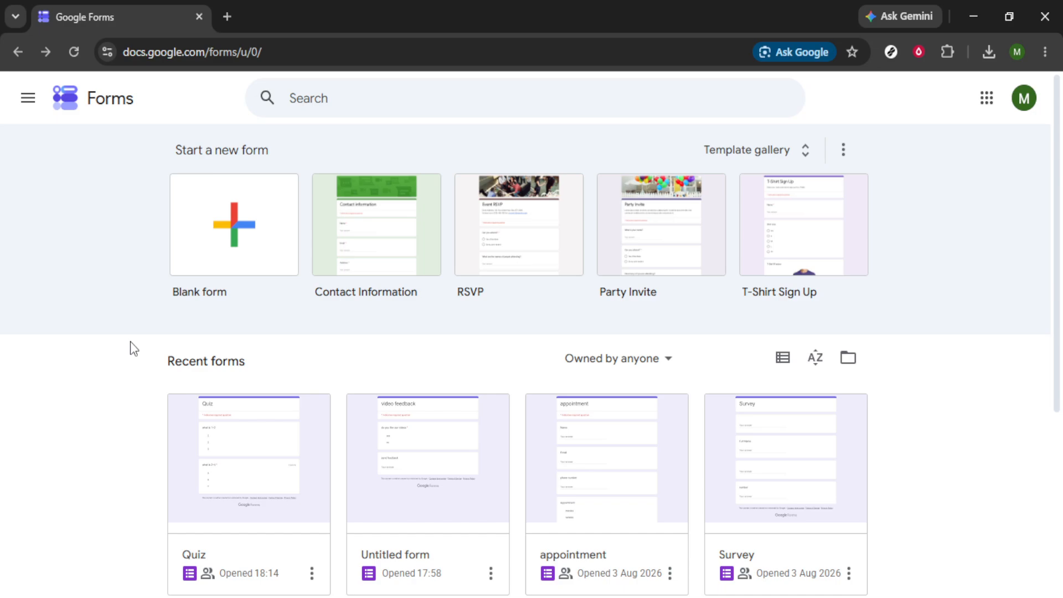
Step: Create a blank form and name it "Purchase order form"
{"action": "left_click", "coordinate": [216, 235]}
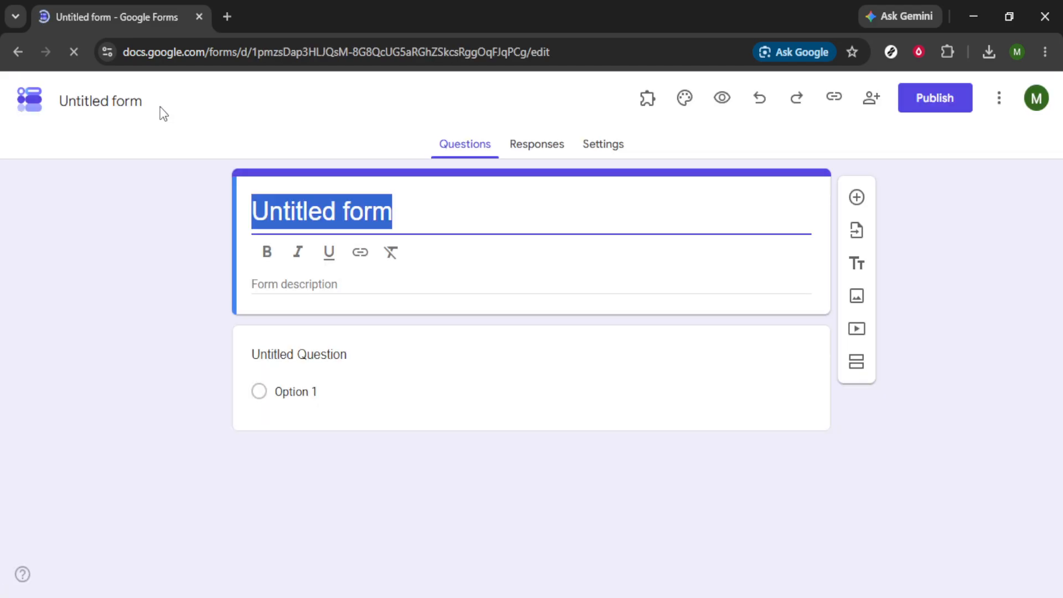
{"action": "left_click", "coordinate": [159, 106]}
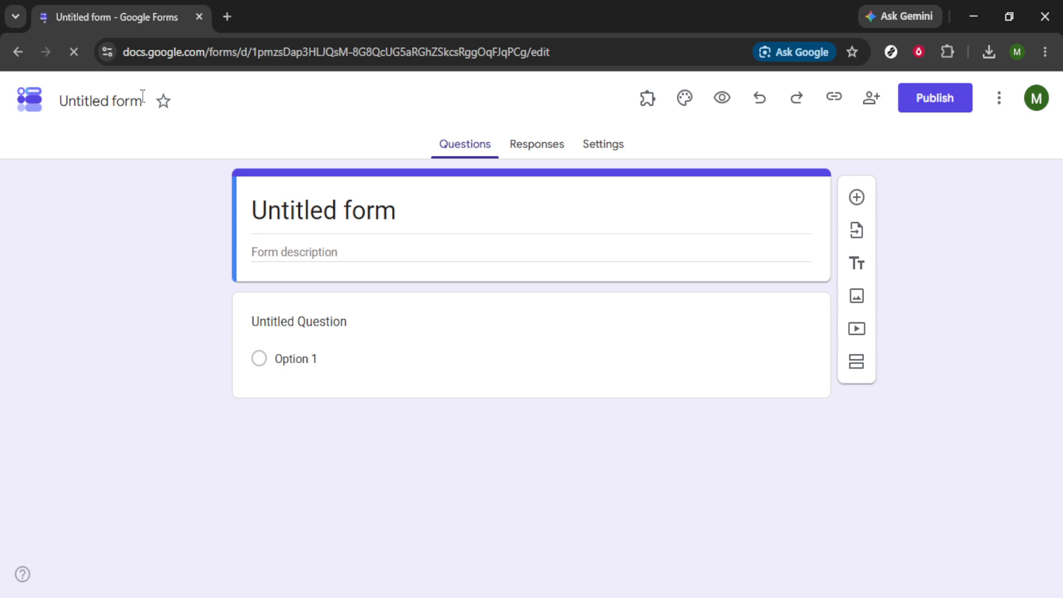
{"action": "double_click", "coordinate": [142, 96]}
{"action": "key", "text": "BackSpace"}
{"action": "key", "text": "ctrl+a"}
{"action": "type", "text": "Pur"}
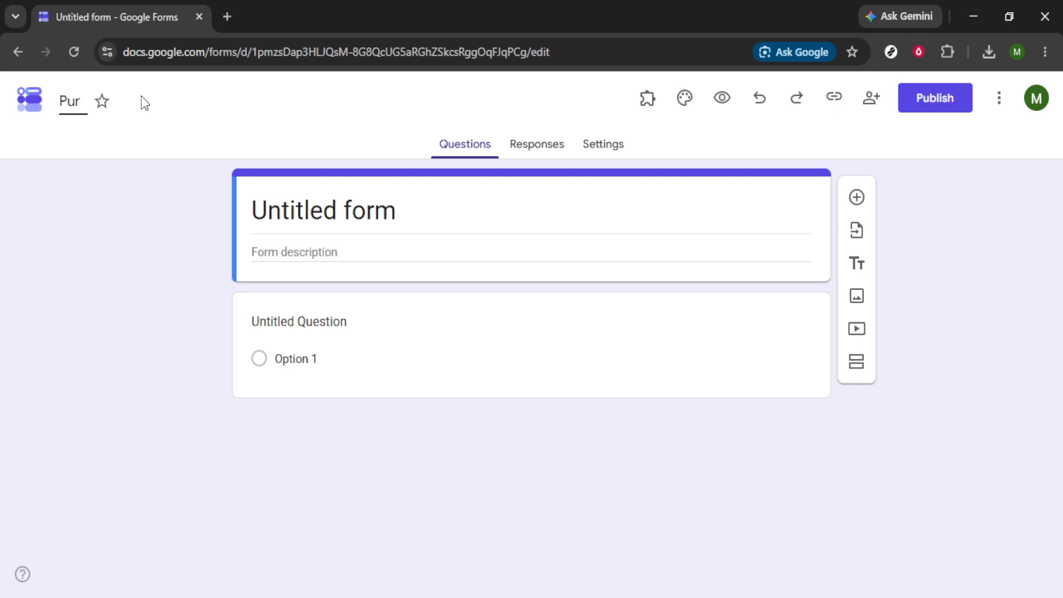
{"action": "type", "text": "chase or"}
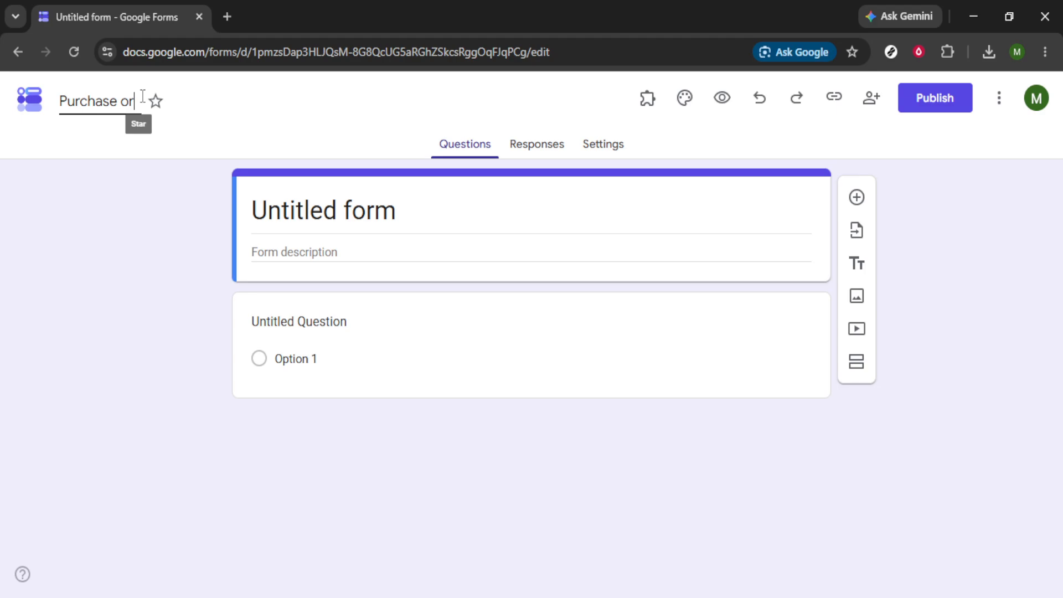
{"action": "type", "text": "der form"}
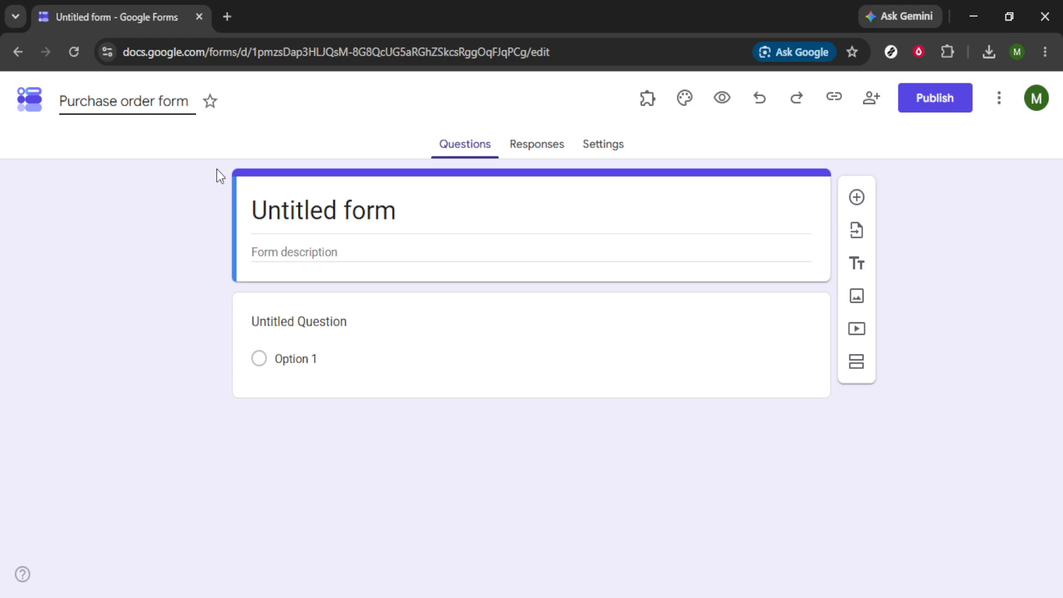
Step: Make the first question a short-answer question titled "Full Name"
{"action": "left_click", "coordinate": [466, 339]}
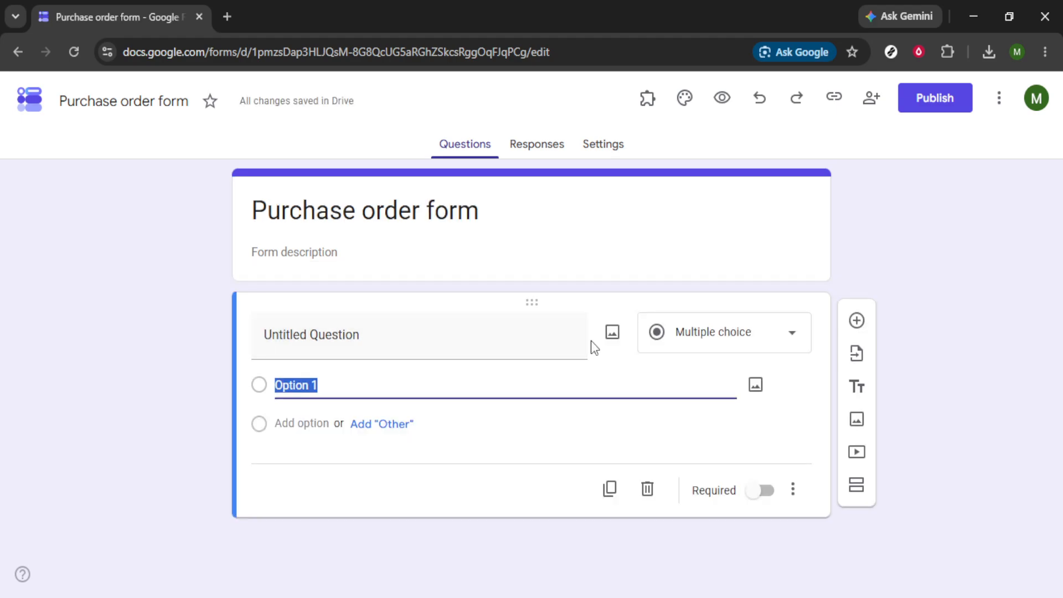
{"action": "left_click", "coordinate": [762, 346]}
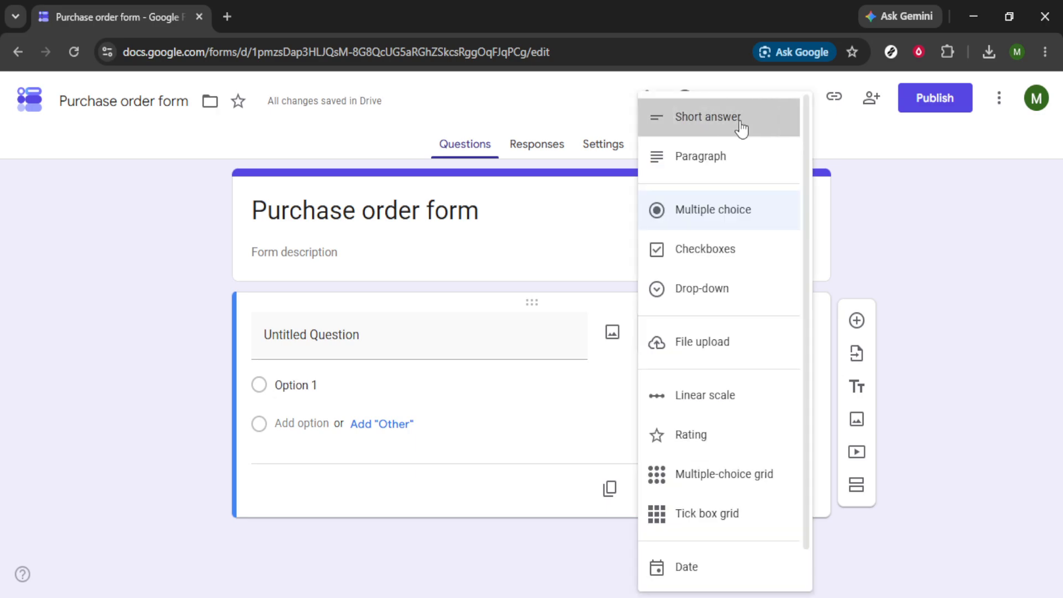
{"action": "left_click", "coordinate": [740, 123]}
{"action": "key", "text": "BackSpace"}
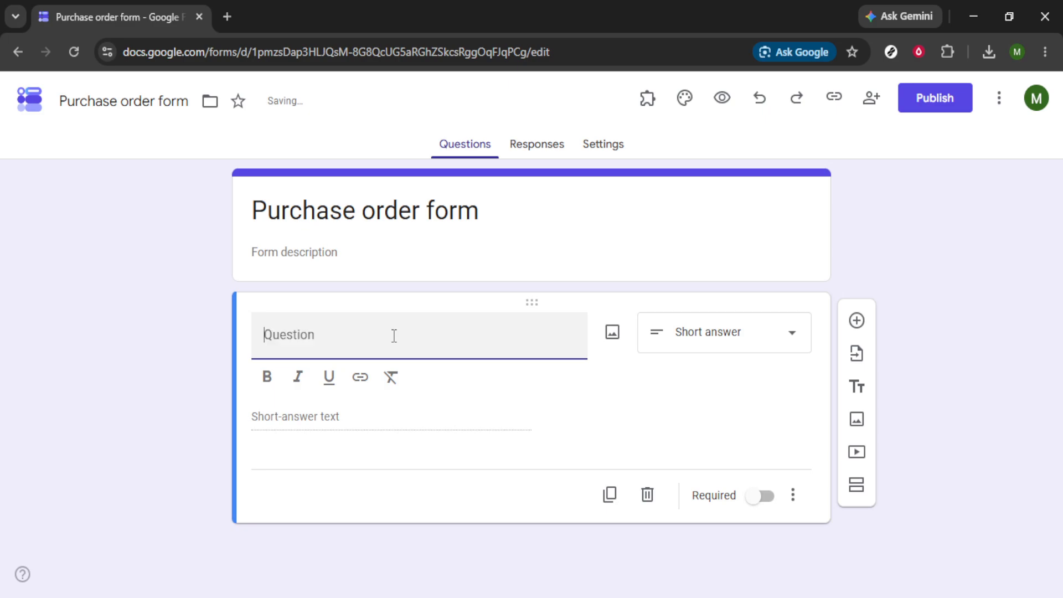
{"action": "type", "text": "Fullnam"}
{"action": "key", "text": "BackSpace"}
{"action": "key", "text": "BackSpace"}
{"action": "key", "text": "BackSpace"}
{"action": "type", "text": "Name"}
Step: Add a second question titled "Email" with the short-answer type
{"action": "left_click", "coordinate": [855, 320]}
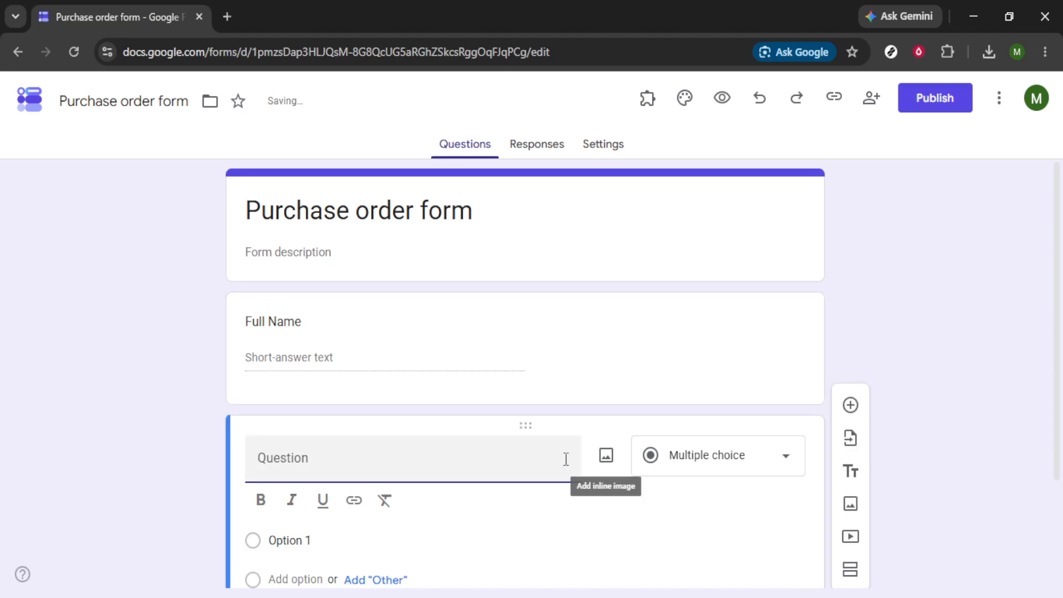
{"action": "type", "text": "Emai"}
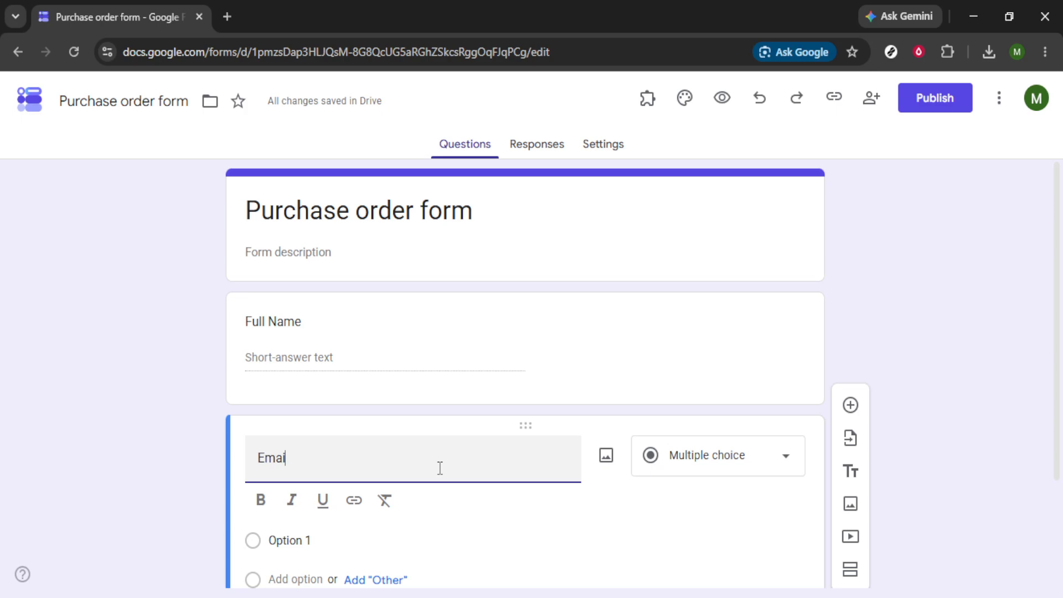
{"action": "type", "text": "l"}
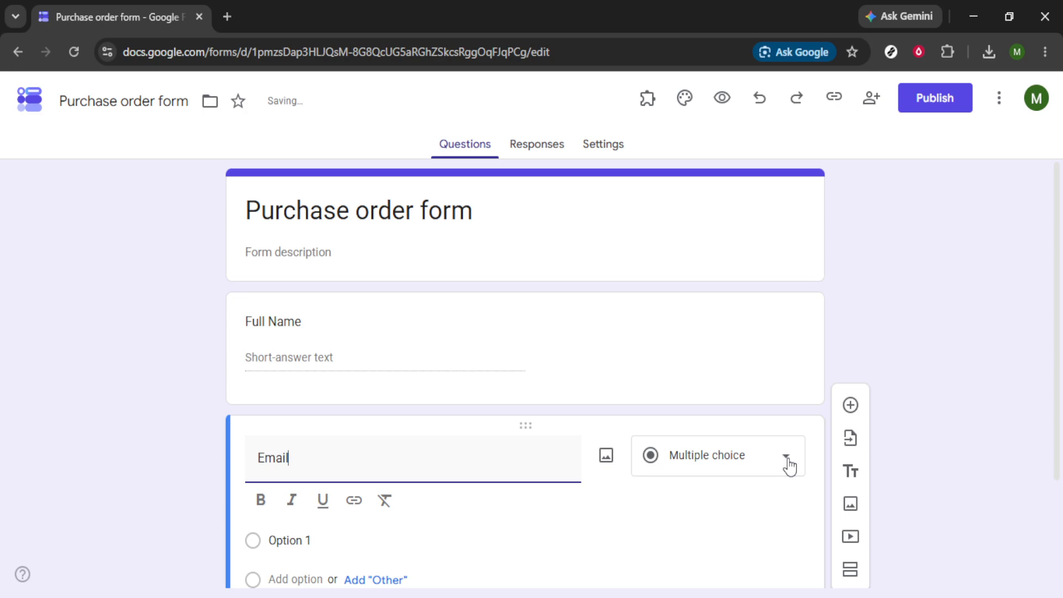
{"action": "left_click", "coordinate": [788, 466]}
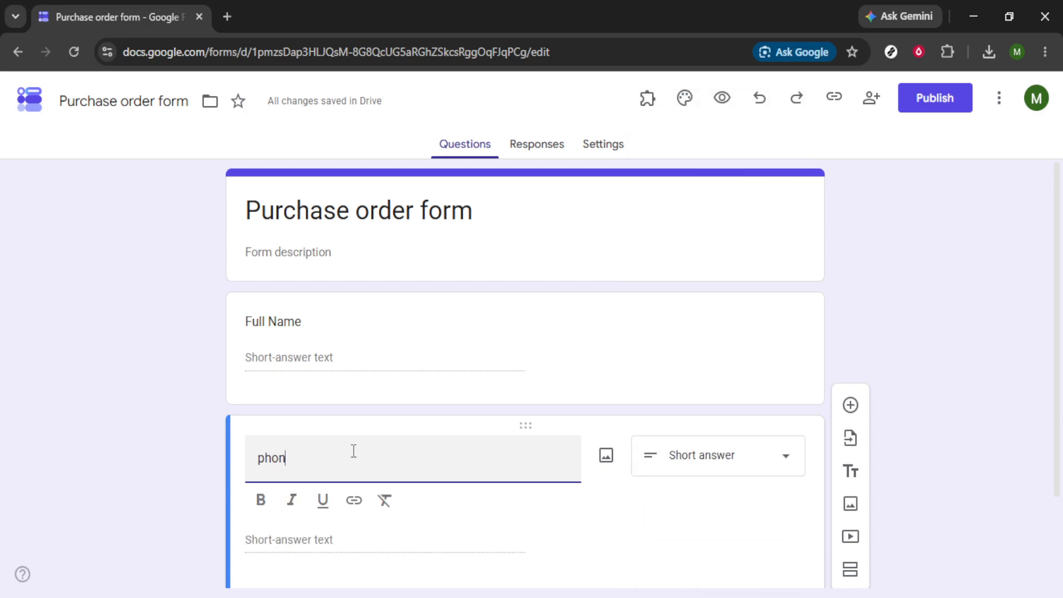
Step: Retitle the second question as "phone number"
{"action": "type", "text": "e number"}
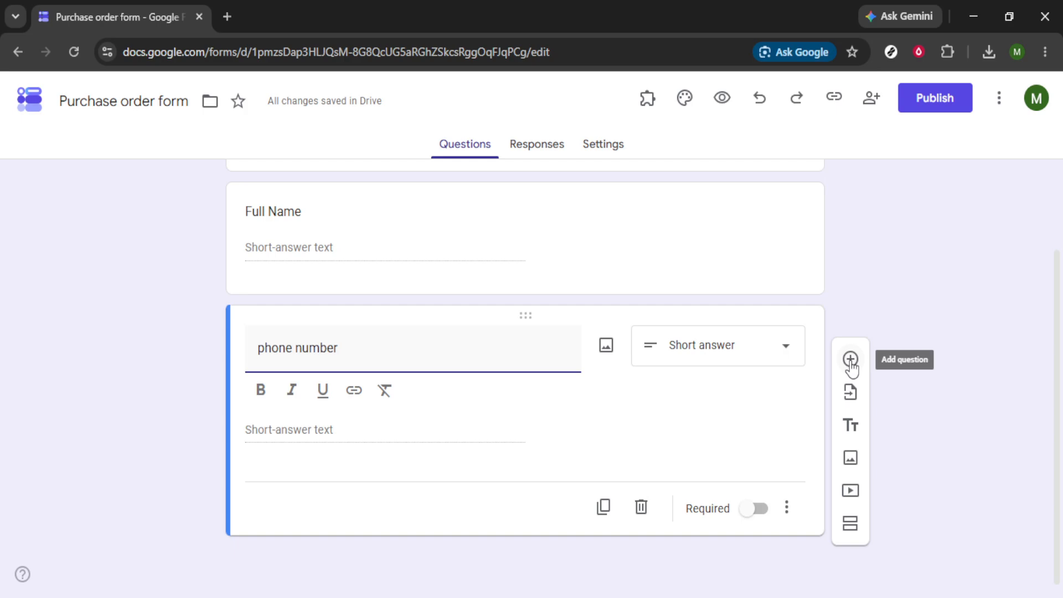
{"action": "left_click", "coordinate": [534, 417]}
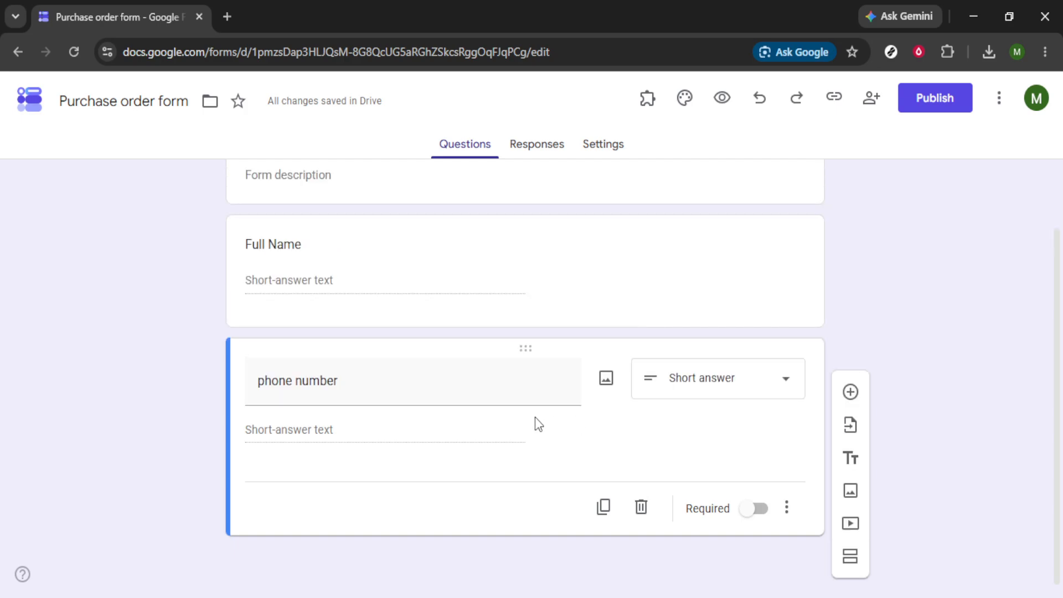
Step: Add a third question titled "item choice" and set its type to multiple-choice grid
{"action": "left_click", "coordinate": [849, 389]}
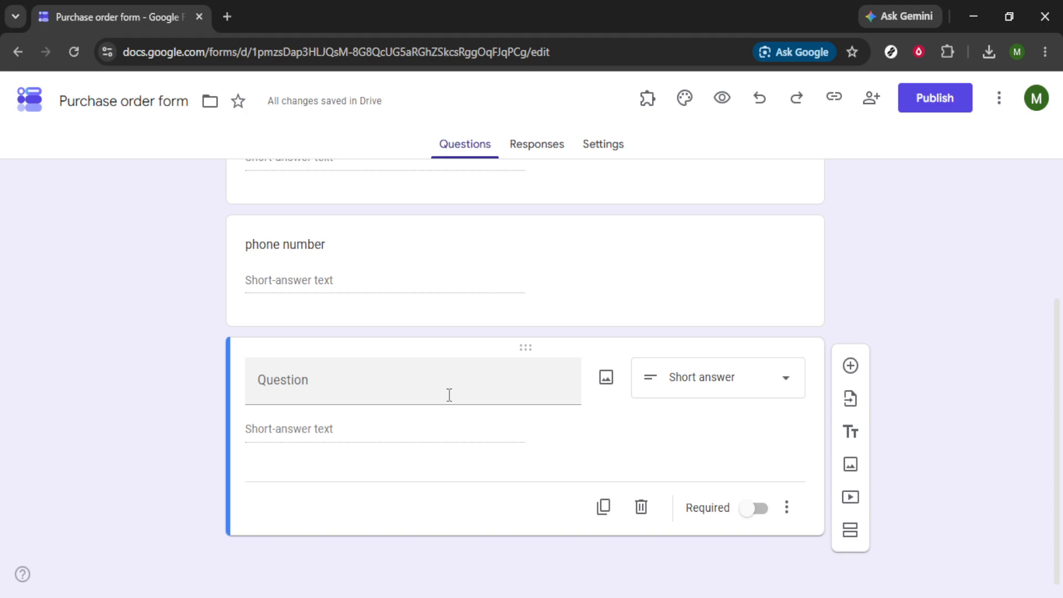
{"action": "left_click", "coordinate": [449, 395]}
{"action": "type", "text": "itemchoice"}
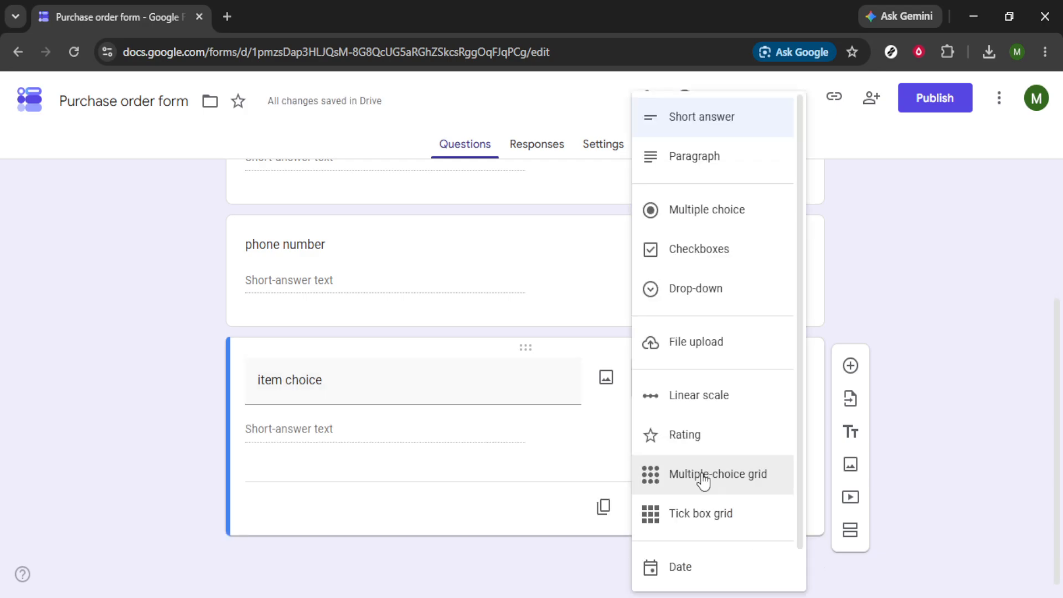
{"action": "left_click", "coordinate": [702, 475]}
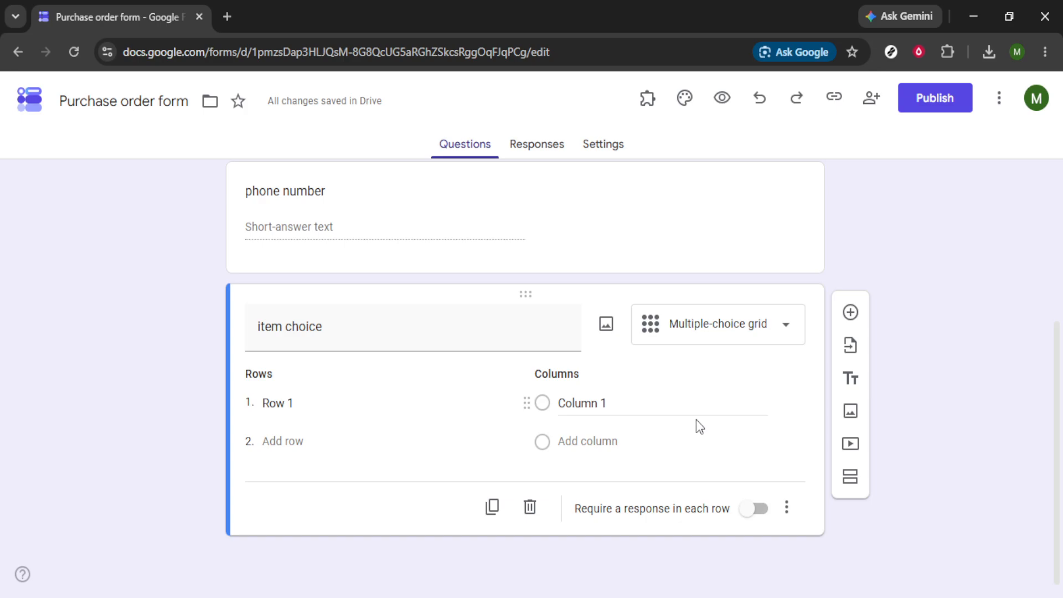
Step: Review the form's questions and the settings for how responses are collected and protected
{"action": "scroll", "coordinate": [626, 463], "scroll_direction": "up", "scroll_amount": 4}
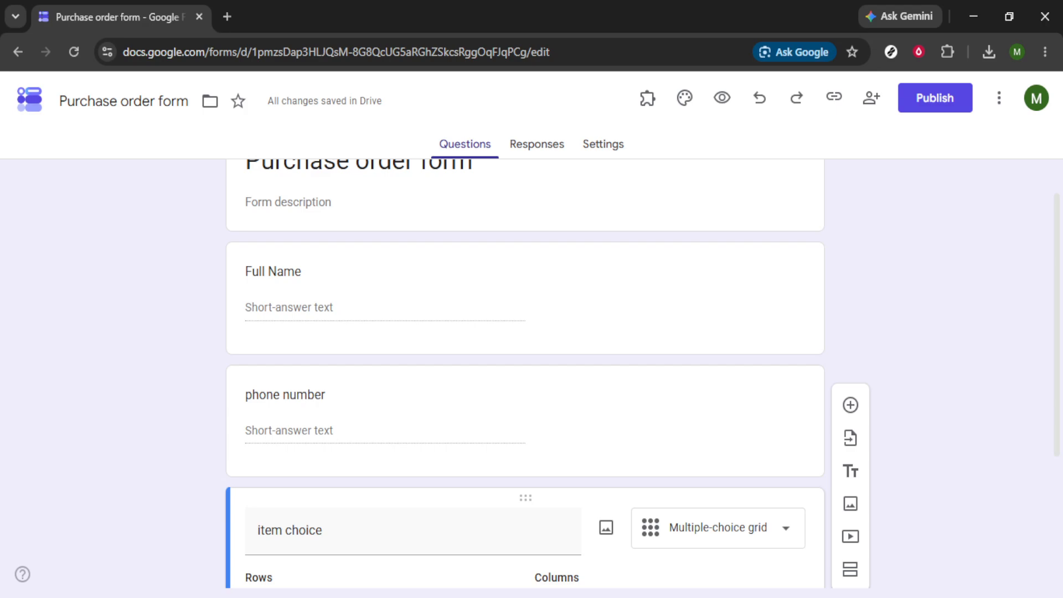
{"action": "scroll", "coordinate": [660, 381], "scroll_direction": "down", "scroll_amount": 4}
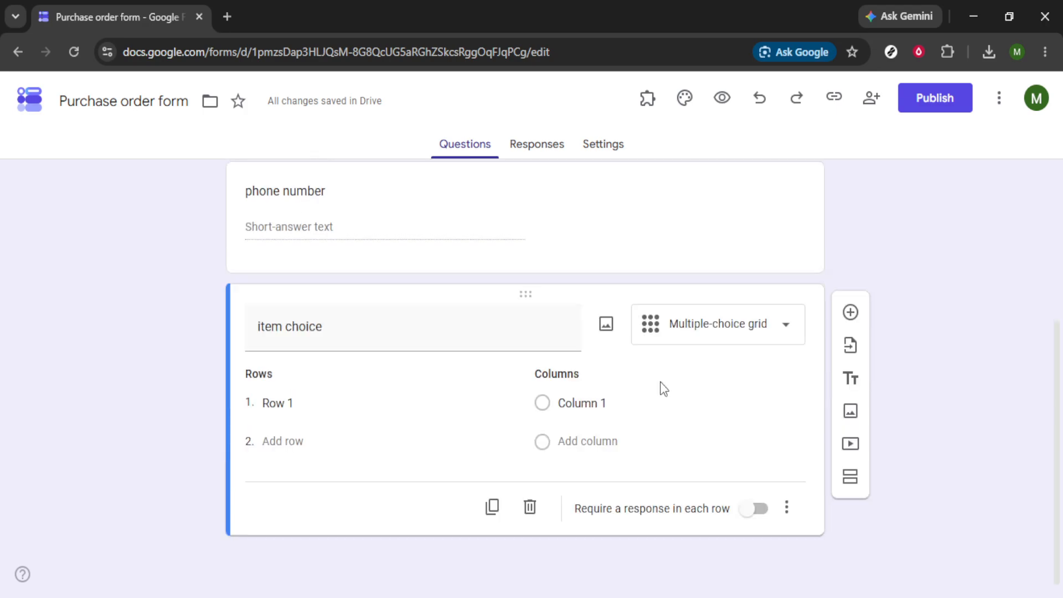
{"action": "left_click", "coordinate": [611, 148]}
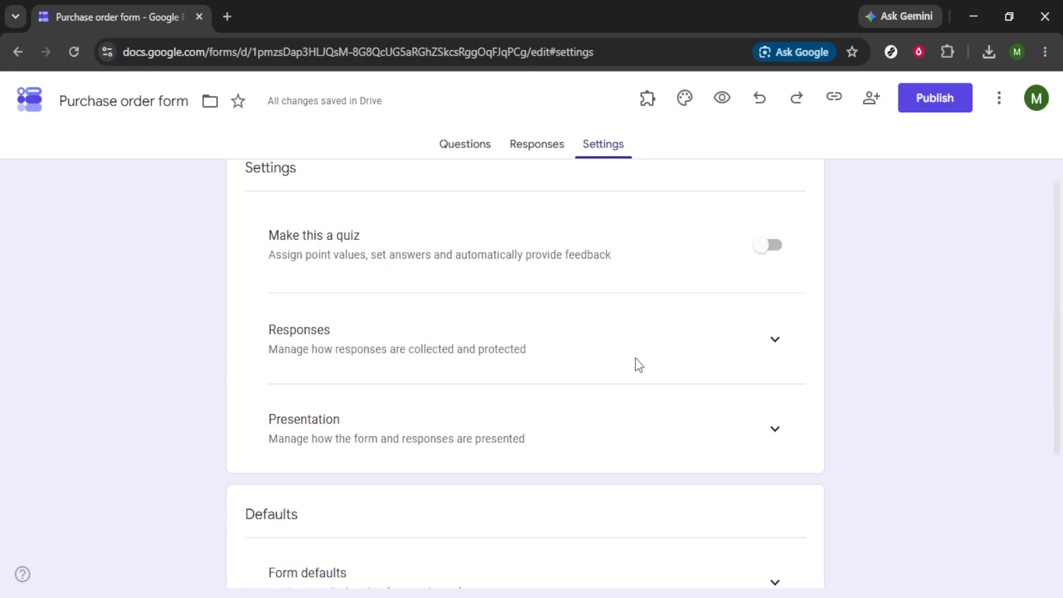
{"action": "left_click", "coordinate": [775, 343]}
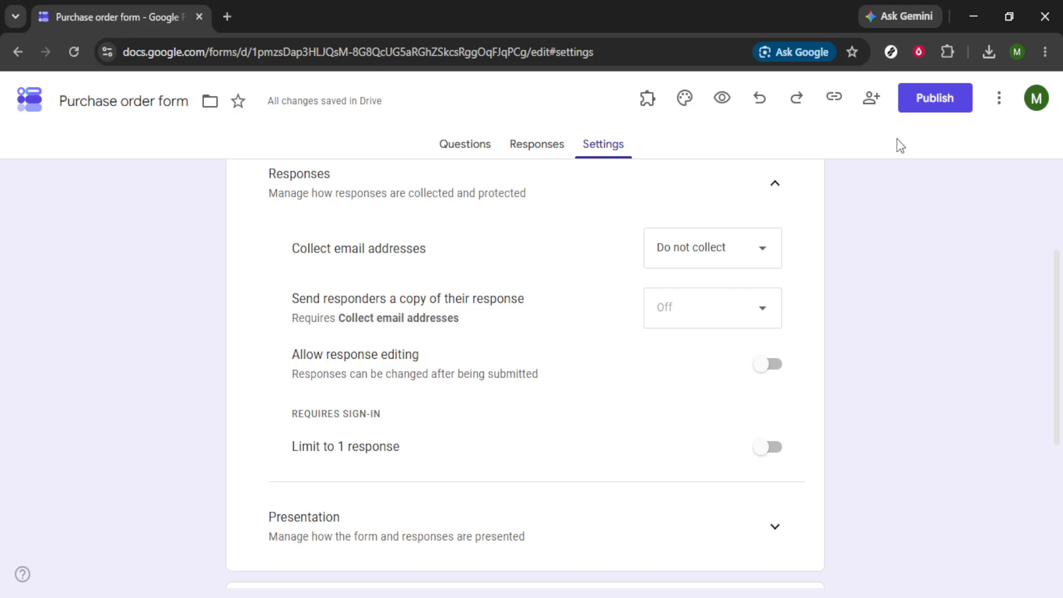
Step: Open the publishing options for the purchase order form
{"action": "left_click", "coordinate": [914, 105]}
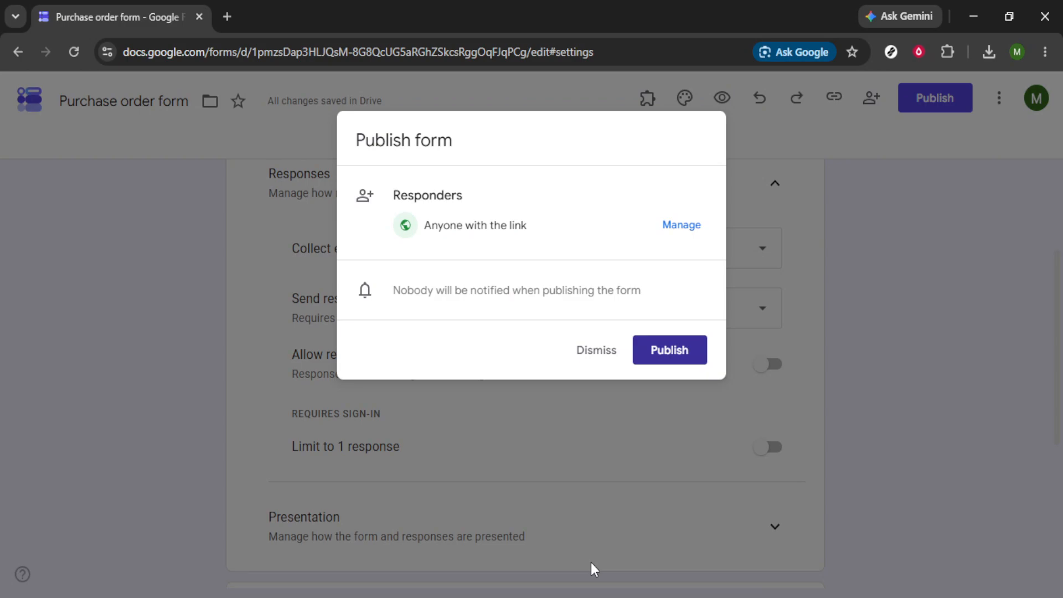